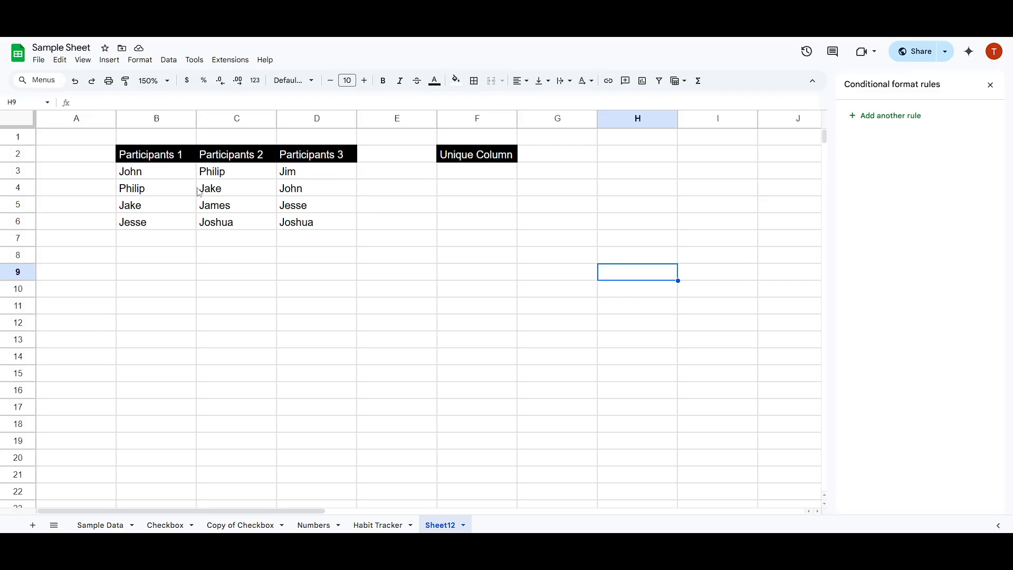
Step: Examine the three participant lists in B3:D6, column by column and as one block
left_click_drag(147, 182, 144, 222)
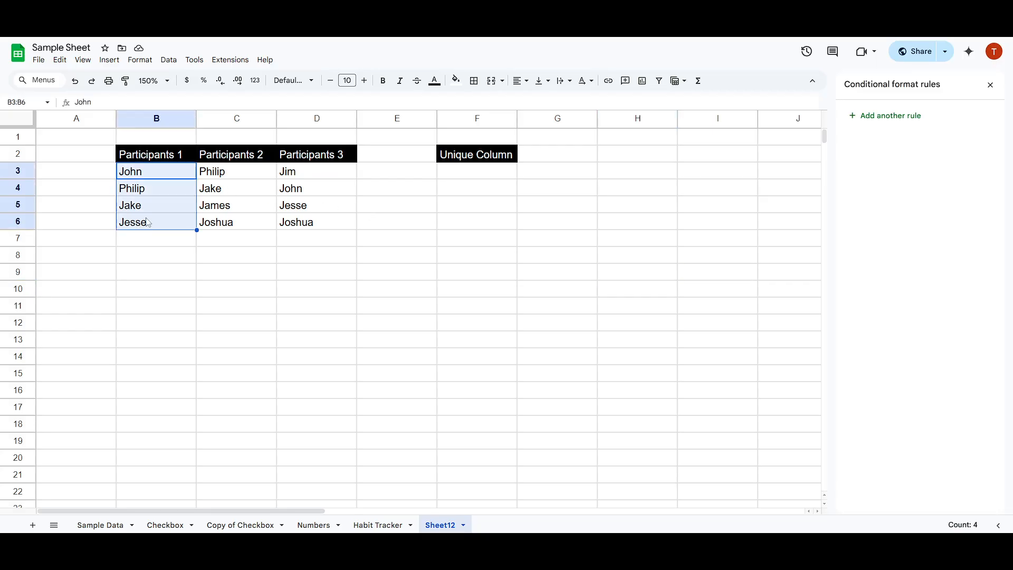
left_click_drag(226, 172, 236, 227)
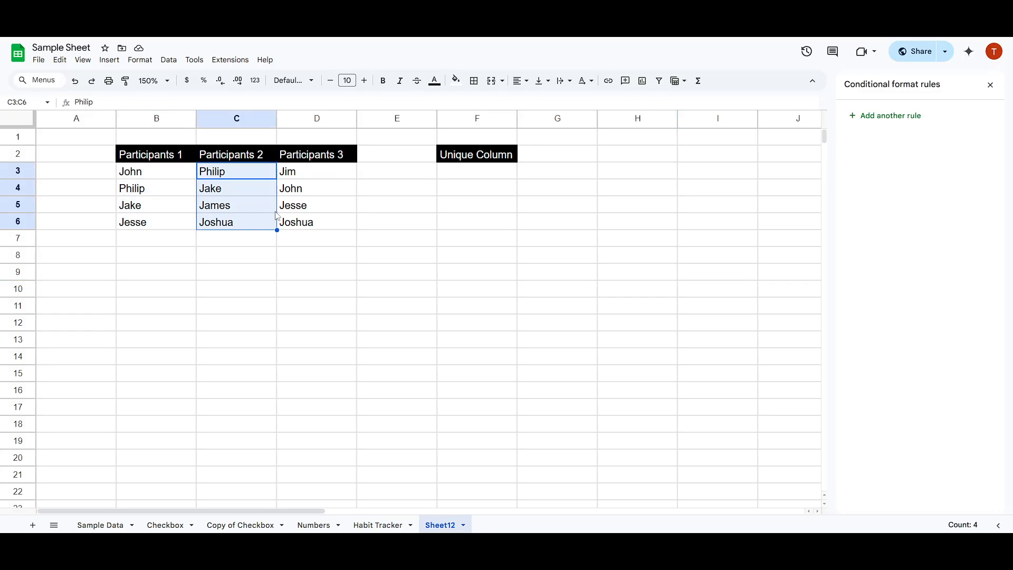
left_click_drag(311, 225, 305, 180)
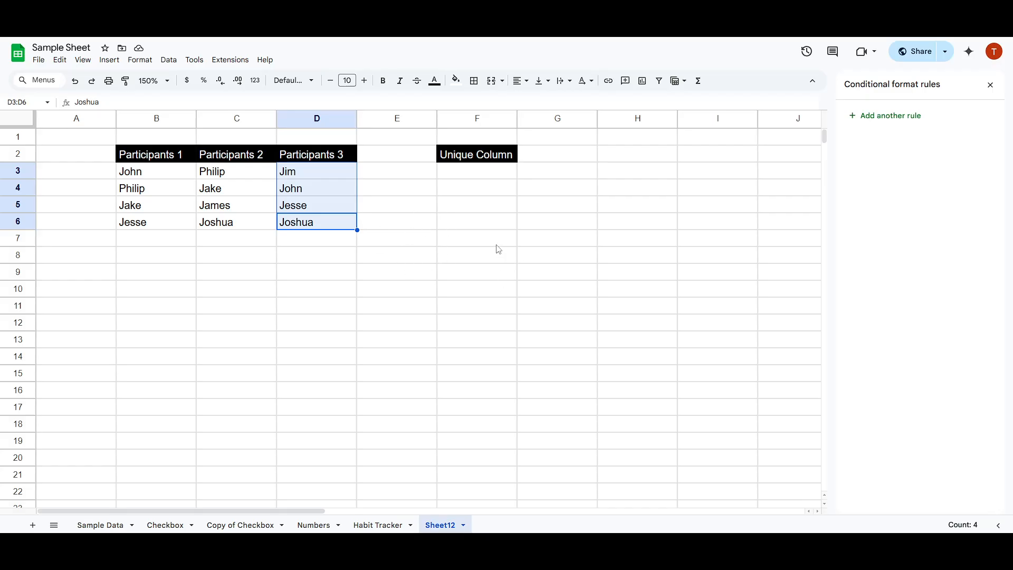
left_click(450, 256)
left_click_drag(300, 170, 156, 217)
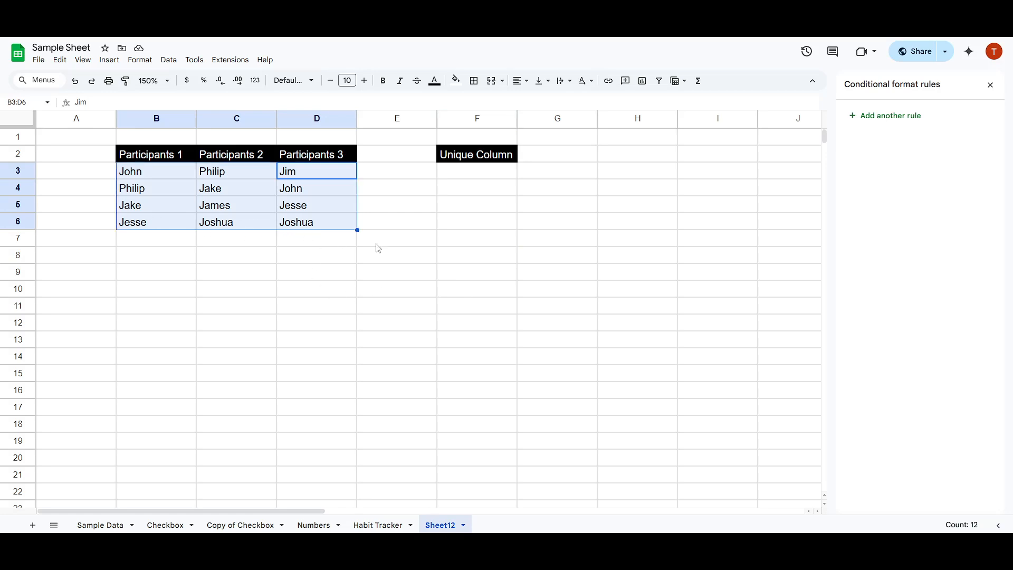
left_click(384, 277)
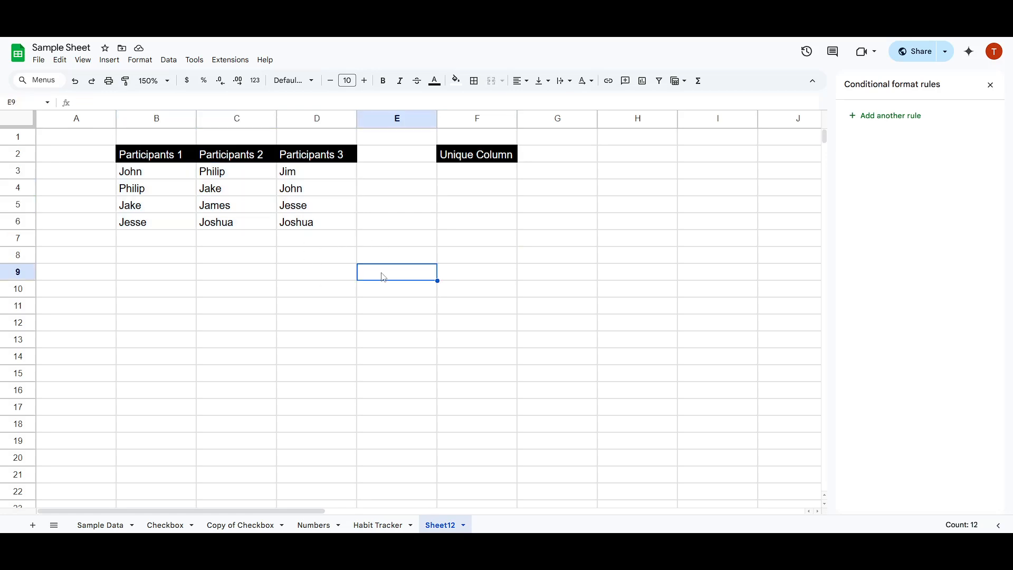
Step: Compare individual entries across the three participant columns to spot names that occur in more than one list
left_click(314, 227)
left_click(316, 212)
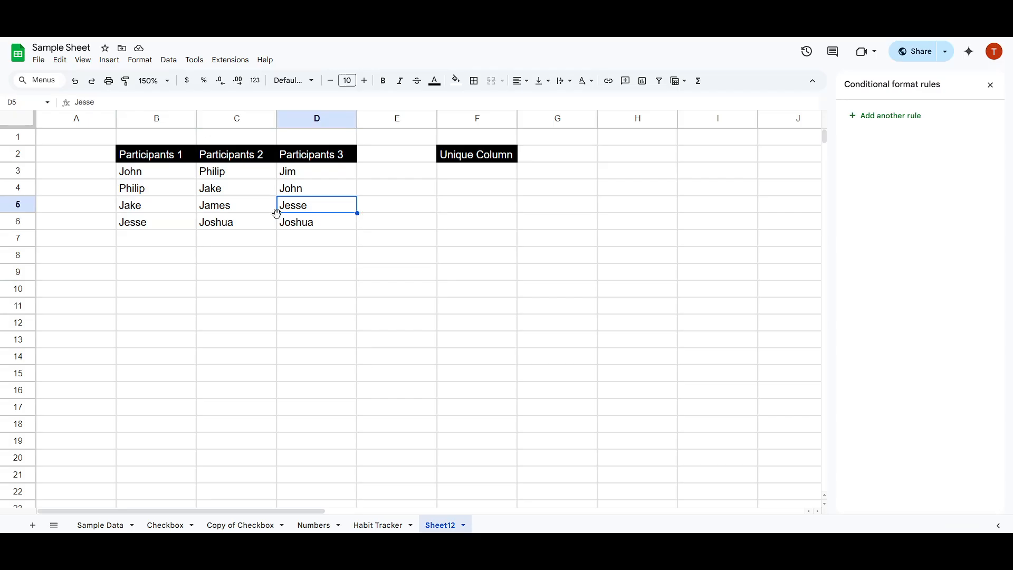
left_click(224, 225)
left_click(309, 223)
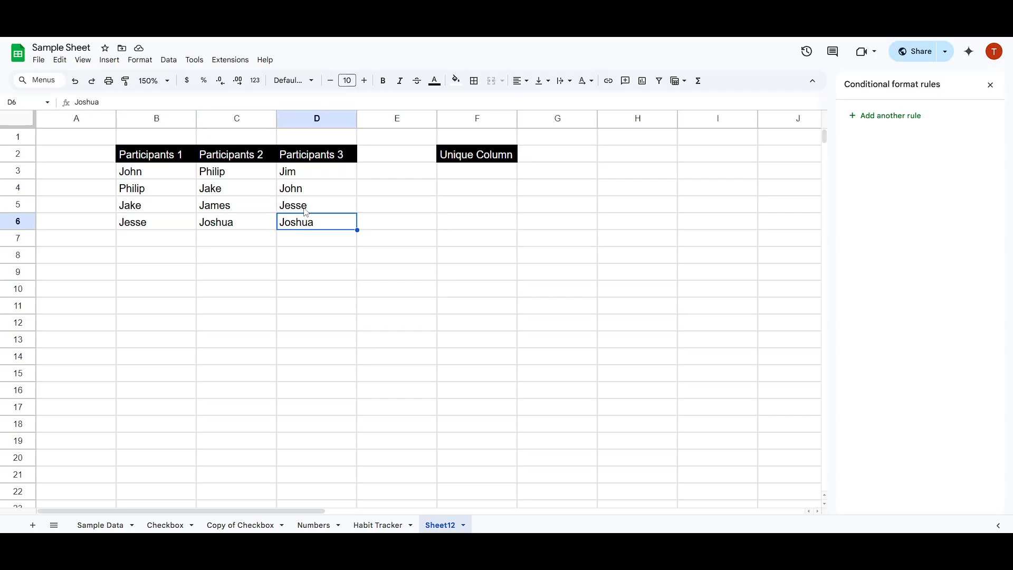
left_click(296, 190)
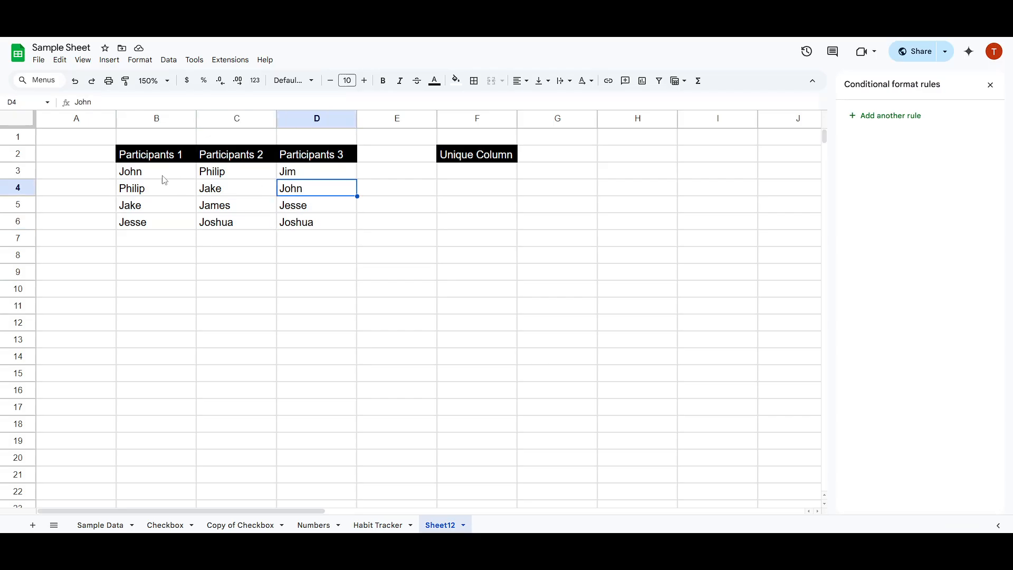
left_click(147, 170)
left_click(136, 208)
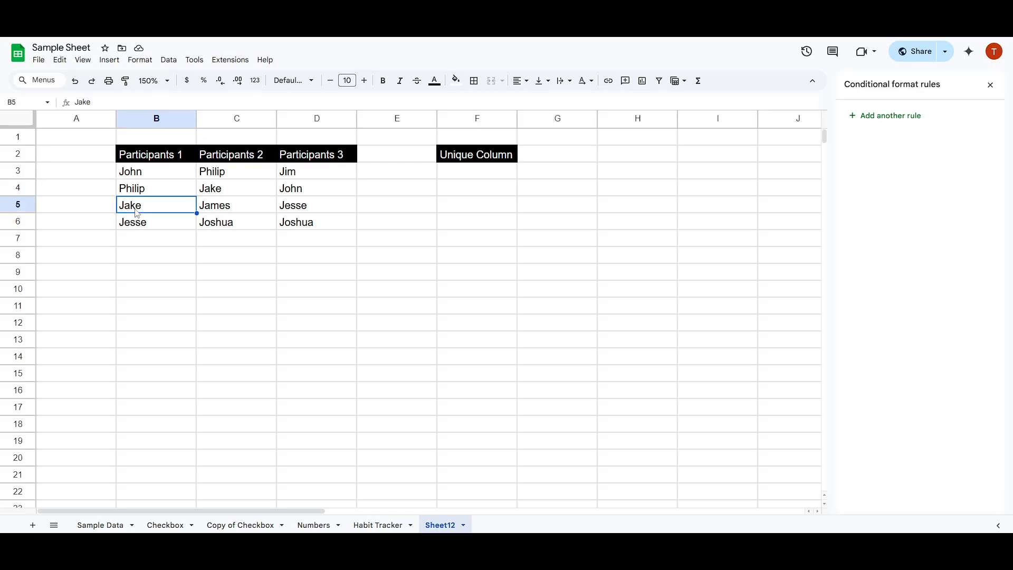
left_click(220, 193)
left_click(221, 210)
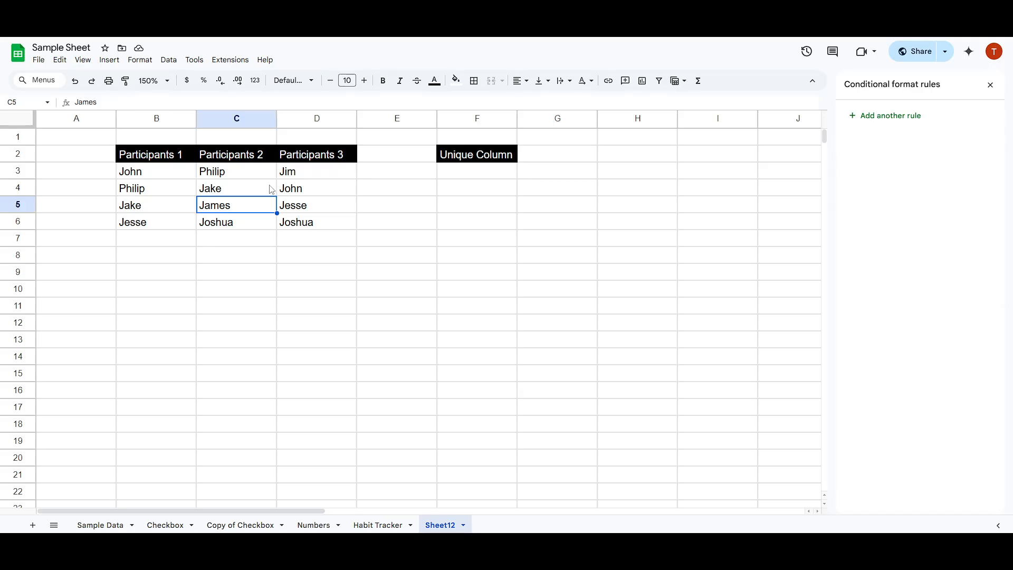
left_click(149, 224)
left_click(283, 211)
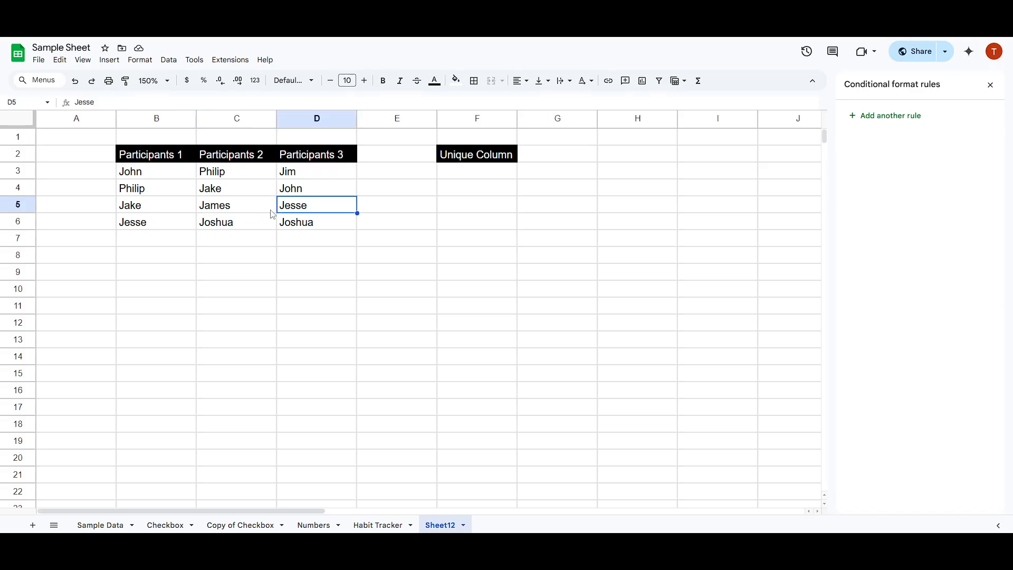
left_click(149, 191)
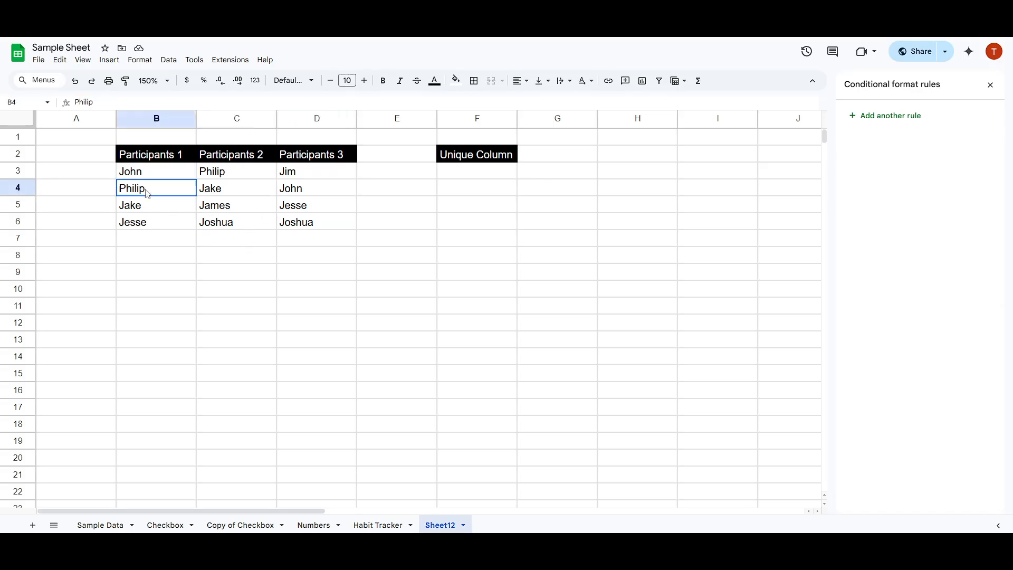
left_click(243, 178)
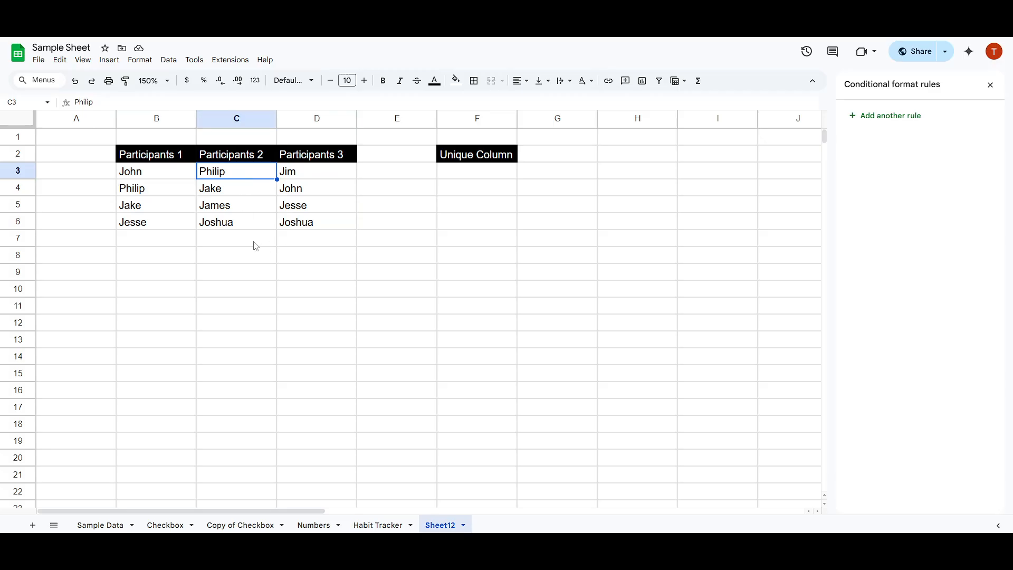
left_click(278, 277)
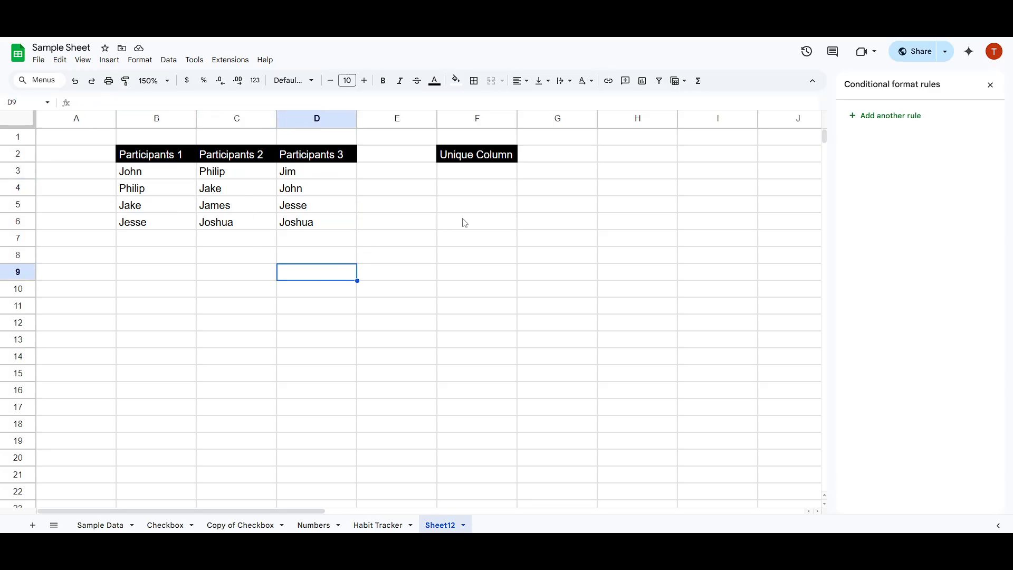
Step: Enter a FLATTEN formula in F3 under Unique Column that combines the range B3:D6 into a single column
left_click(499, 176)
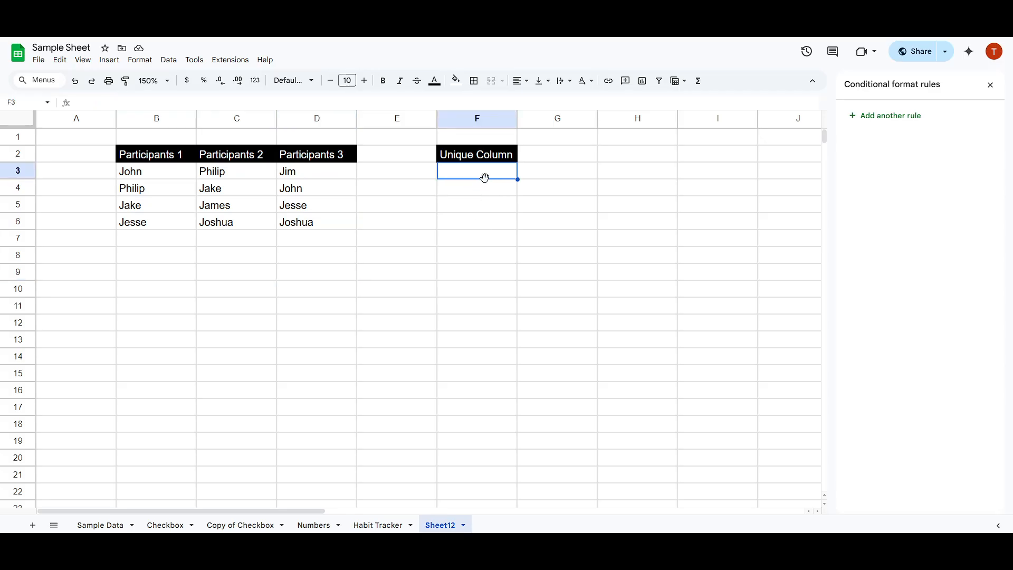
type("=flatten")
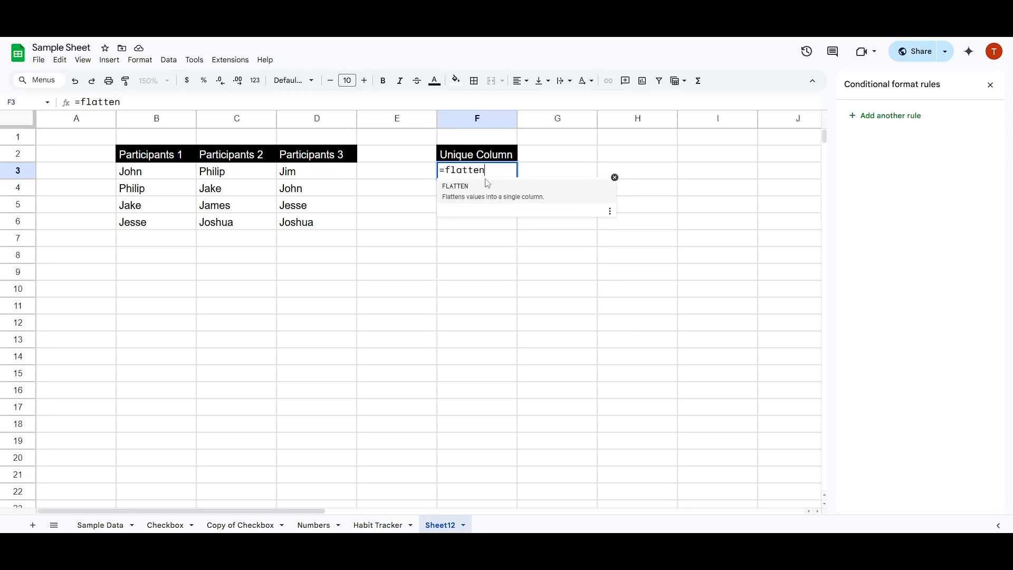
left_click(488, 185)
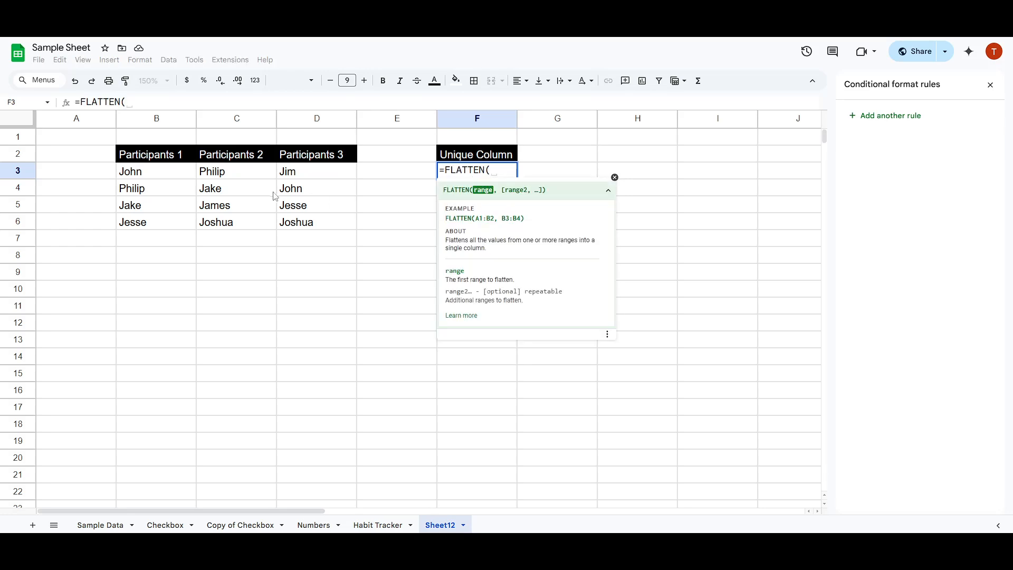
left_click_drag(157, 172, 303, 223)
key("Return")
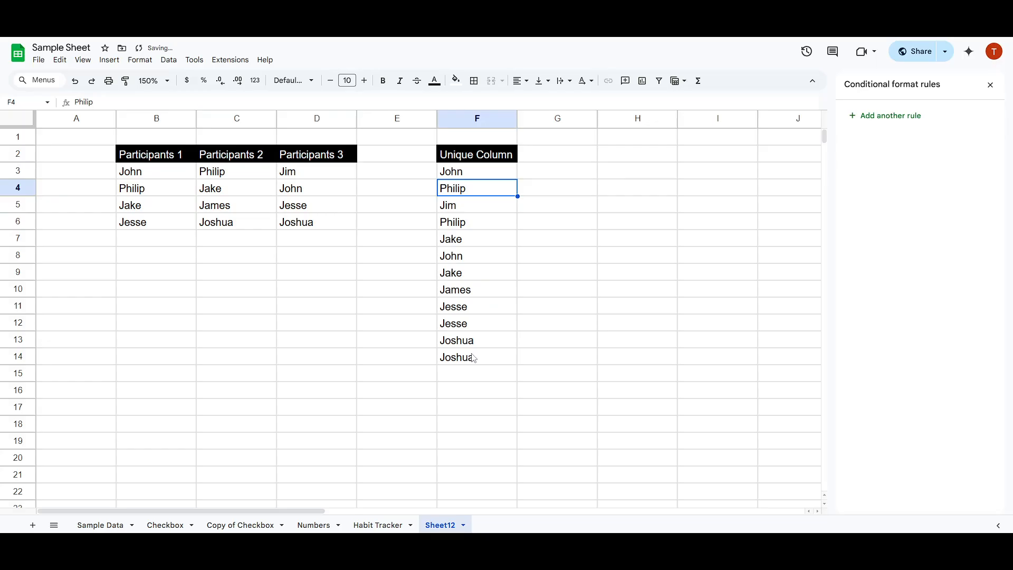
Step: Check the flattened list in F3:F14 entry by entry for repeated names
left_click_drag(477, 361, 448, 344)
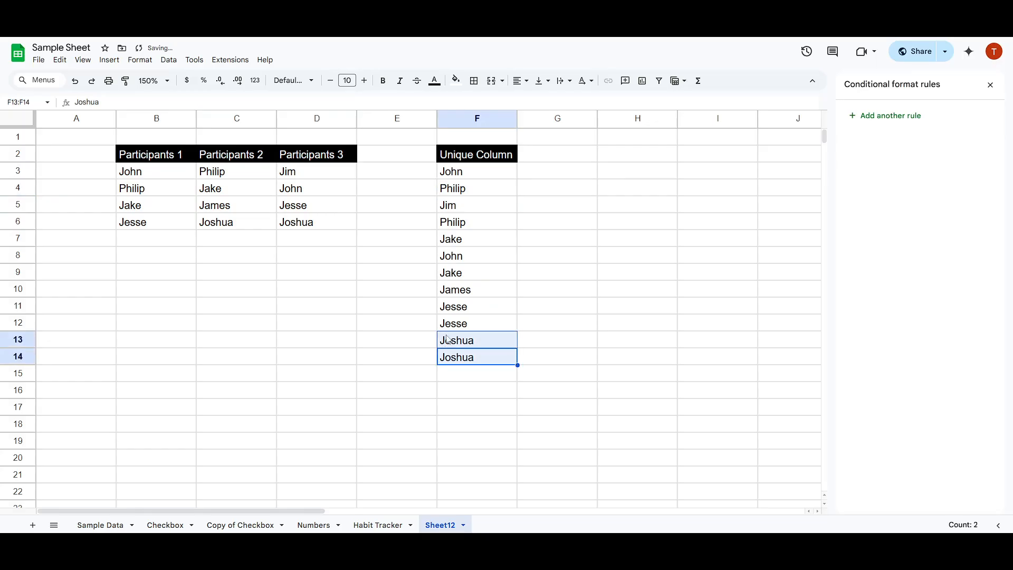
left_click(471, 326)
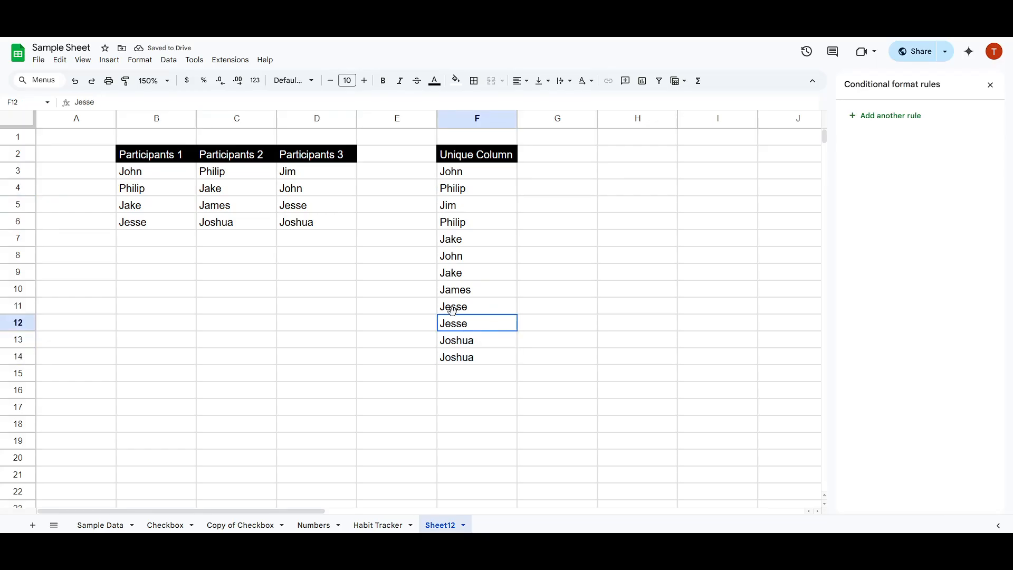
left_click(447, 308, "shift")
left_click(467, 293)
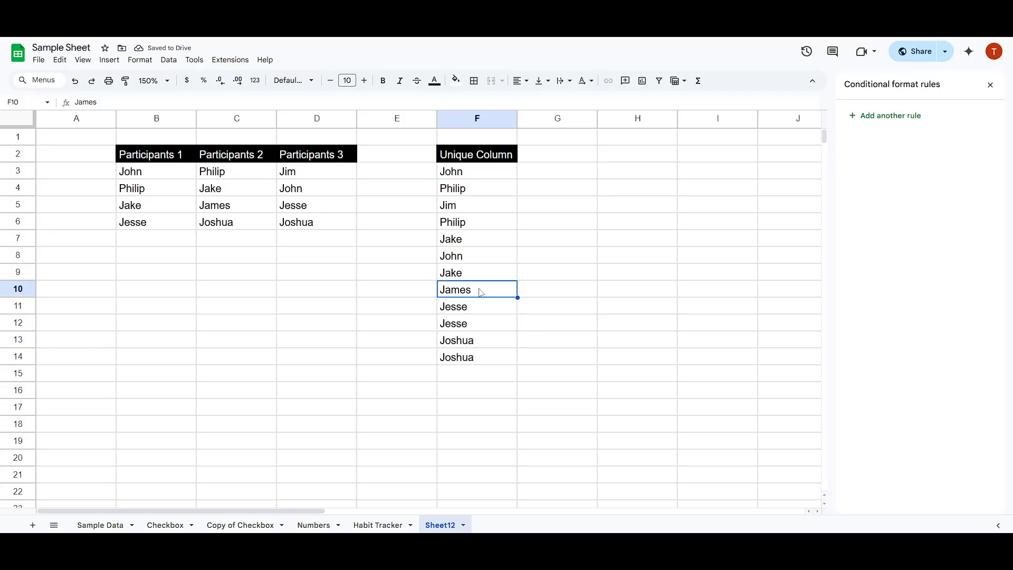
left_click(451, 273)
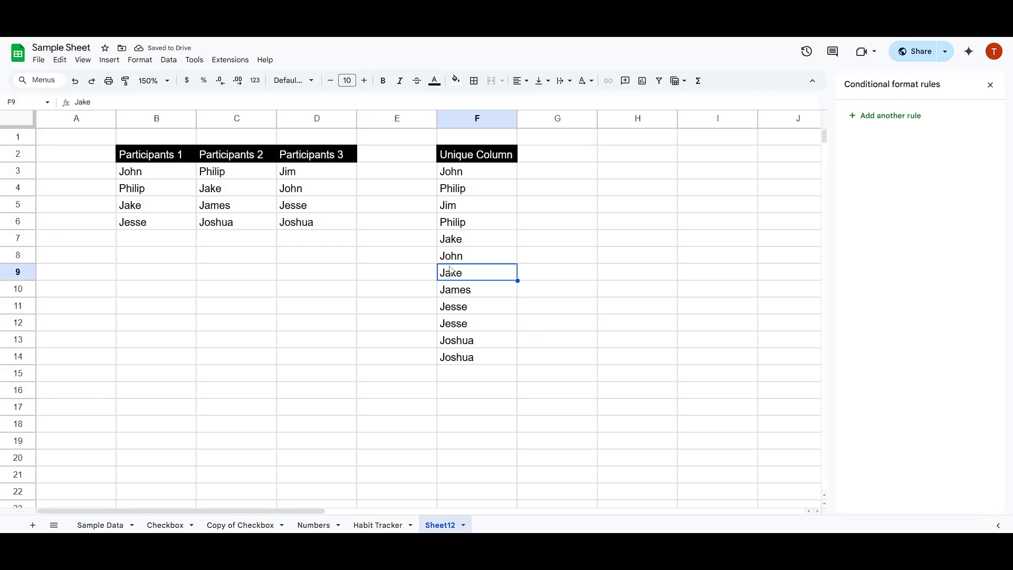
left_click(453, 259)
left_click(460, 243)
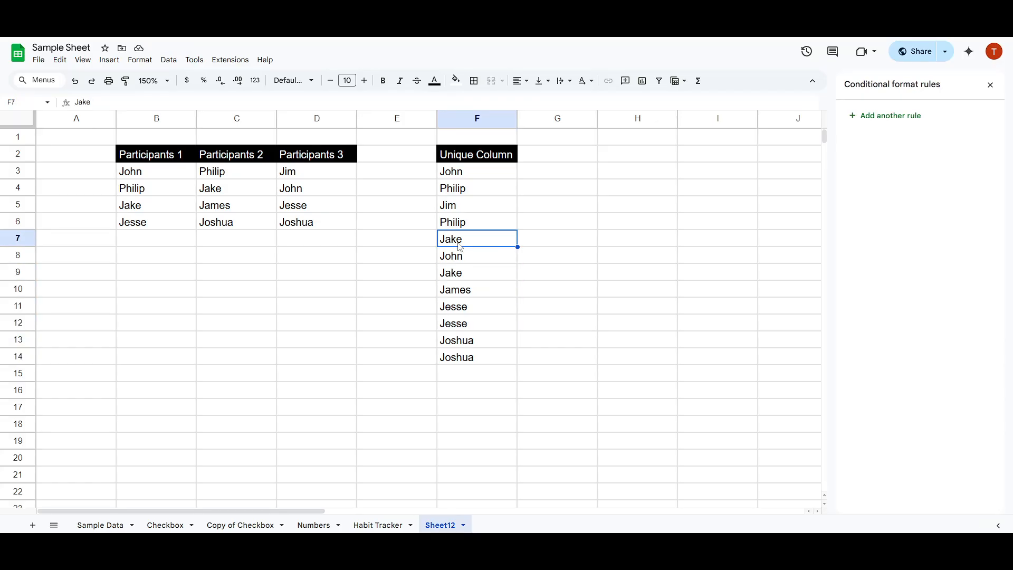
left_click(462, 226)
left_click(462, 209)
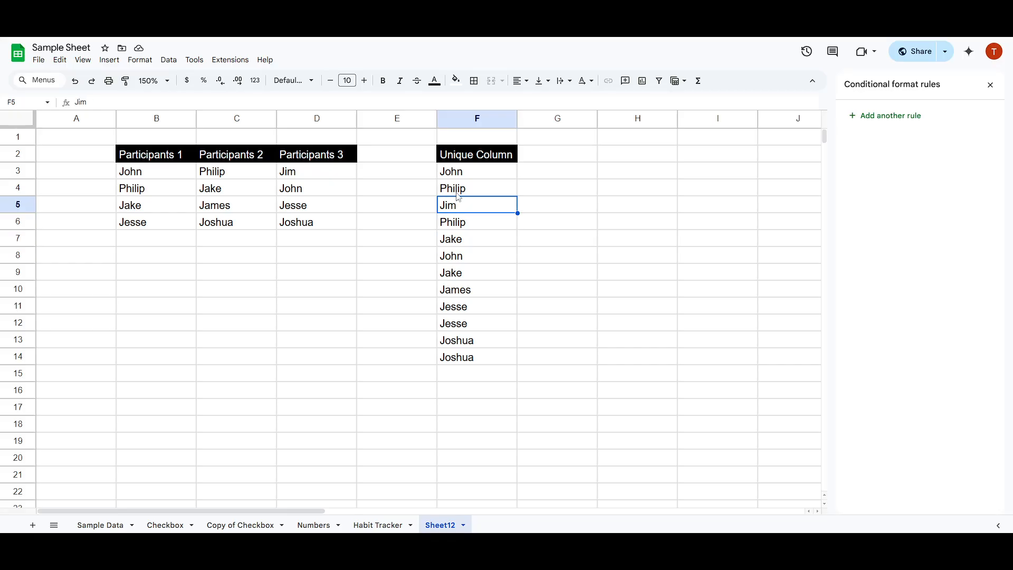
left_click(459, 193)
left_click(465, 178)
left_click_drag(440, 176, 470, 360)
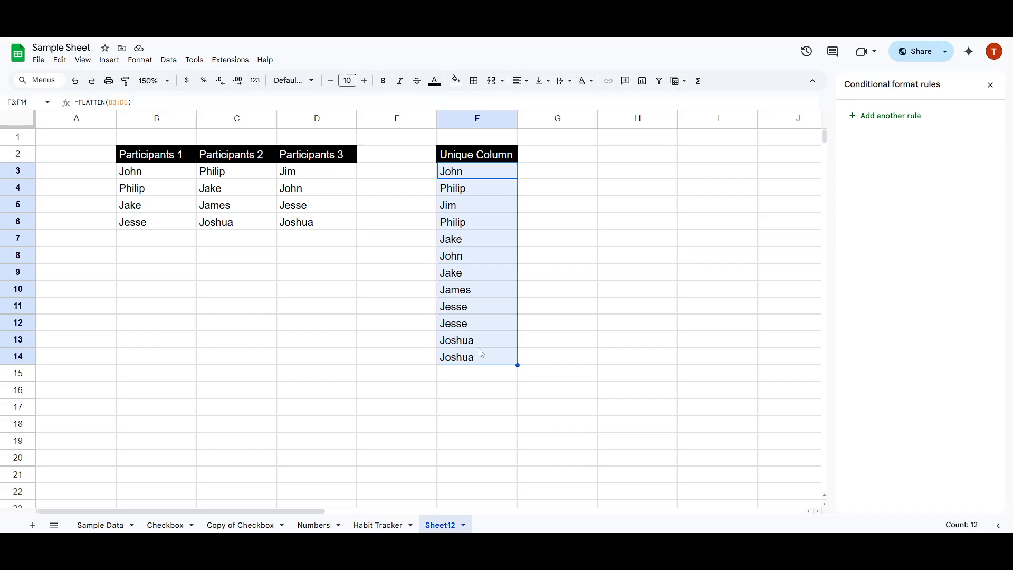
left_click(558, 336)
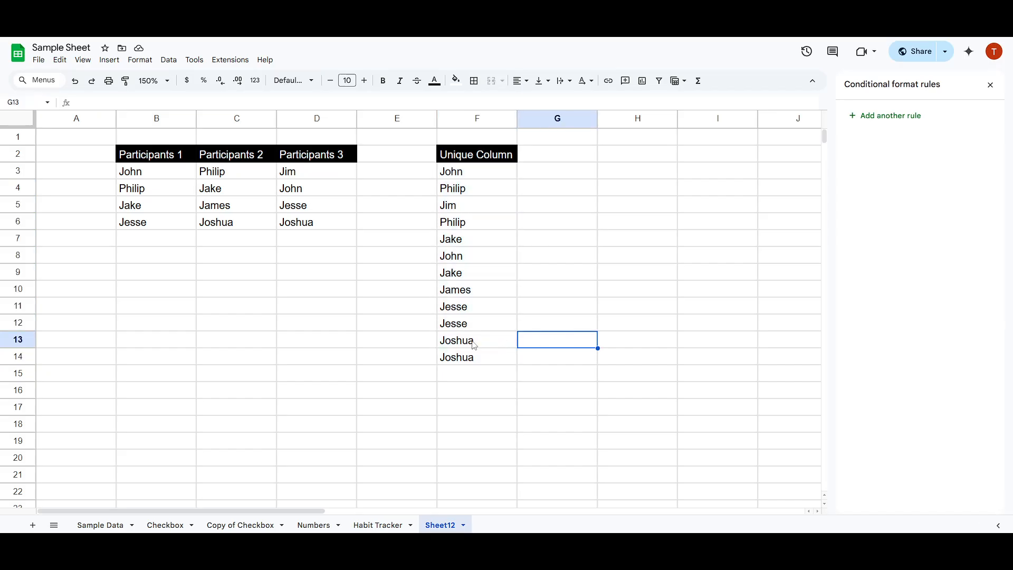
left_click(478, 361)
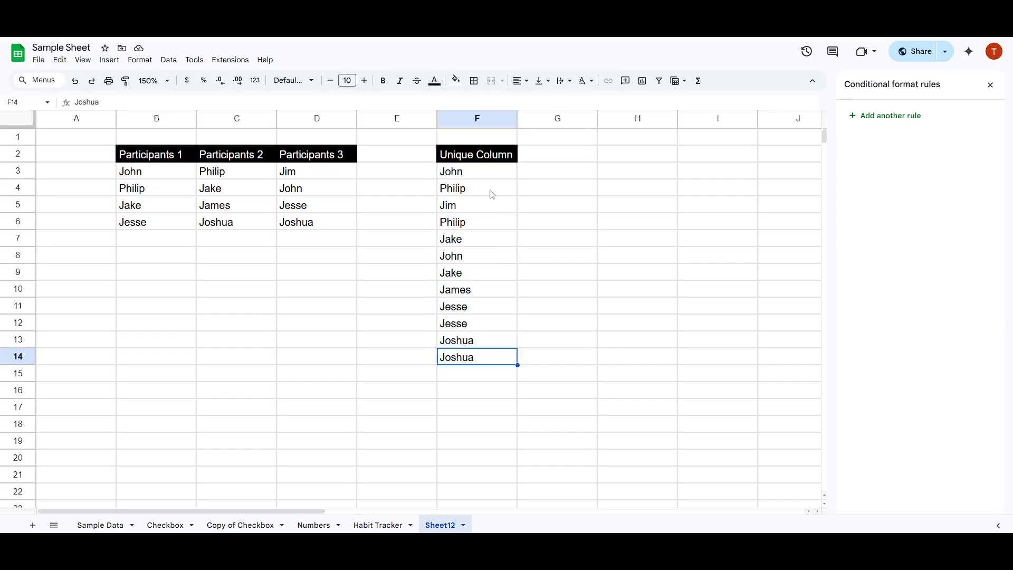
Step: Wrap the FLATTEN formula in F3 in a UNIQUE function so that it reads =UNIQUE(FLATTEN(B3:D6))
left_click(479, 177)
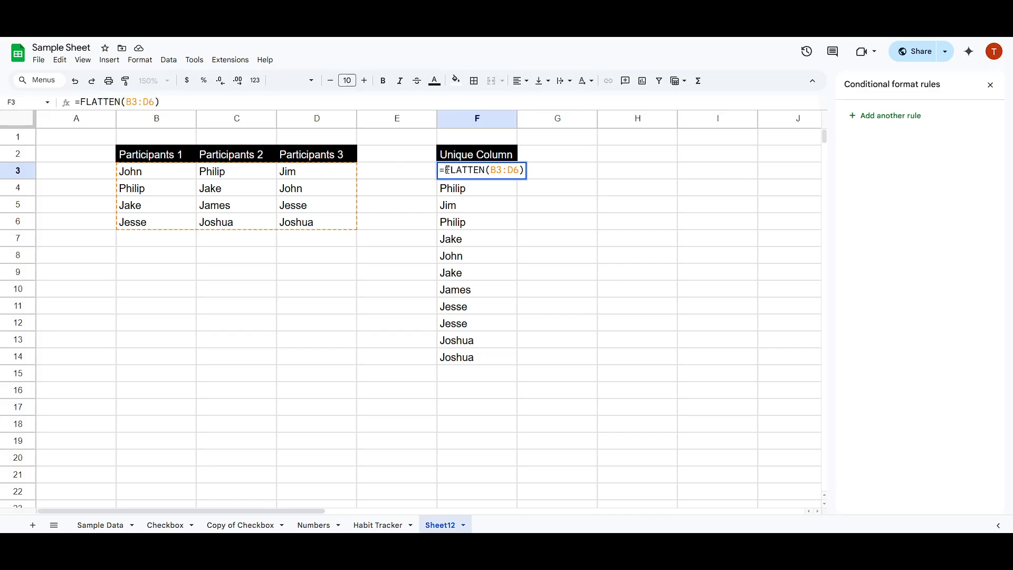
left_click_drag(447, 169, 524, 171)
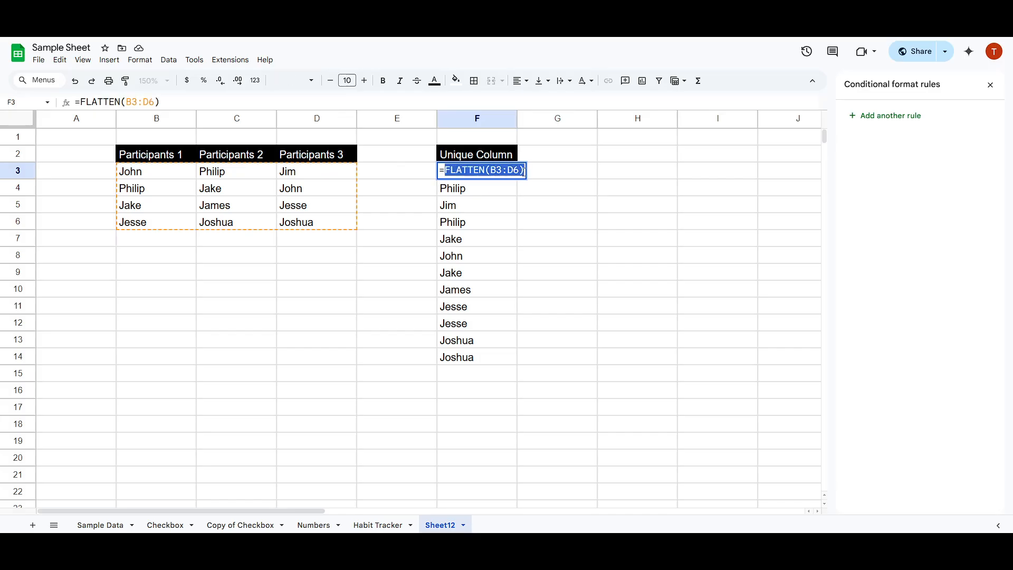
left_click(451, 176)
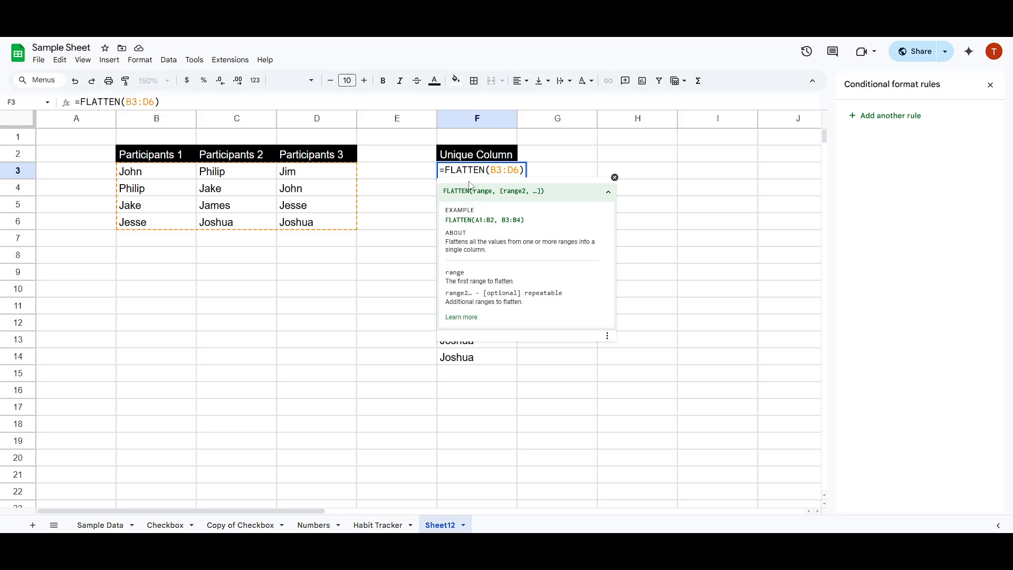
type("UNIQUE")
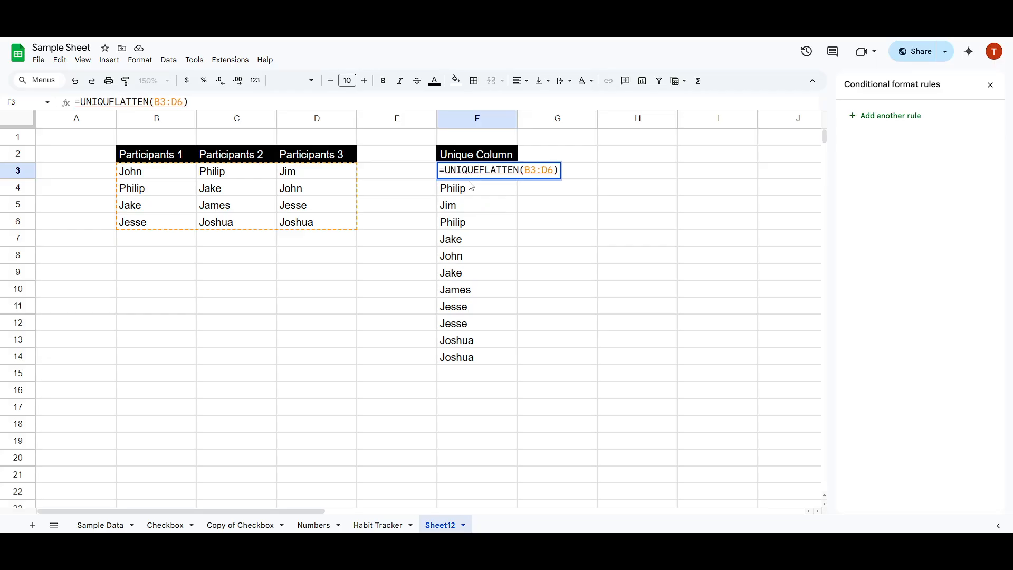
type("(")
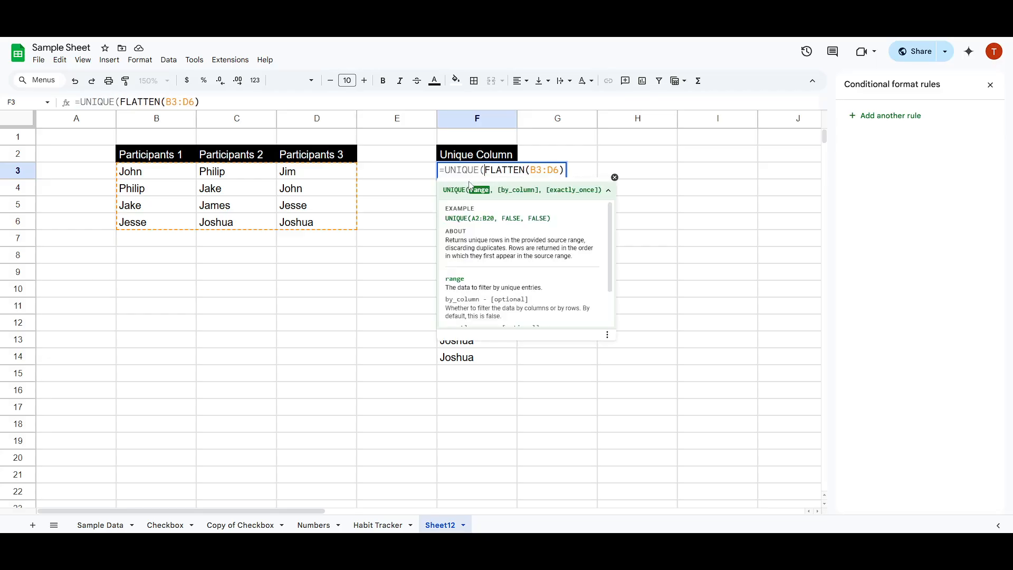
key("Right")
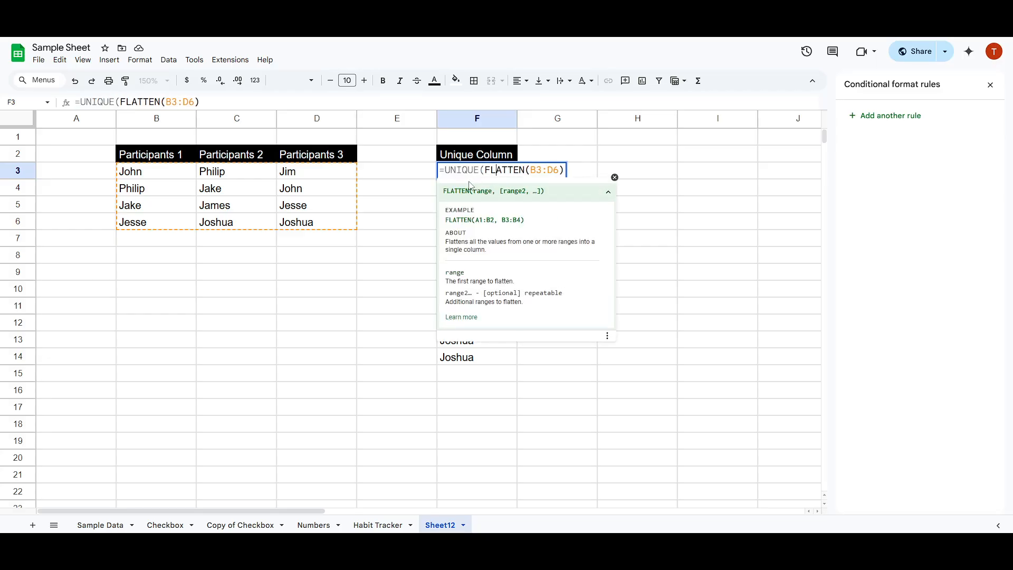
key("Right")
key("Right")
key("Right")
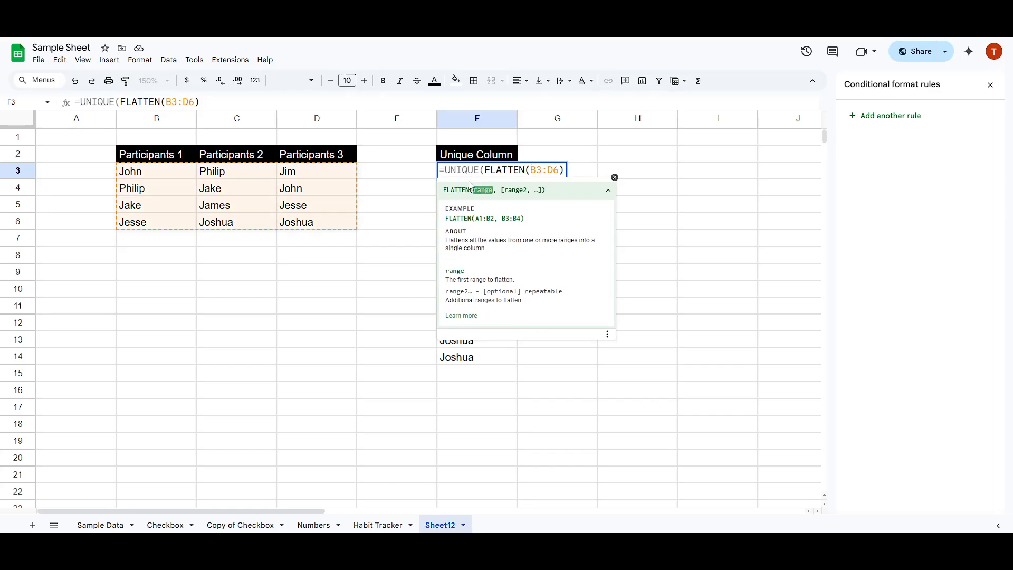
key("Right")
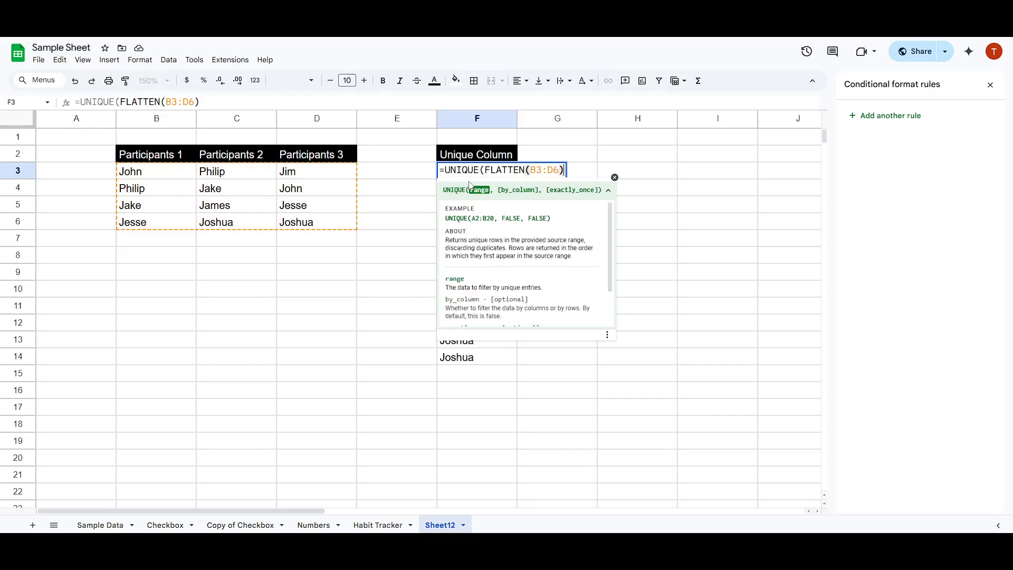
type(")")
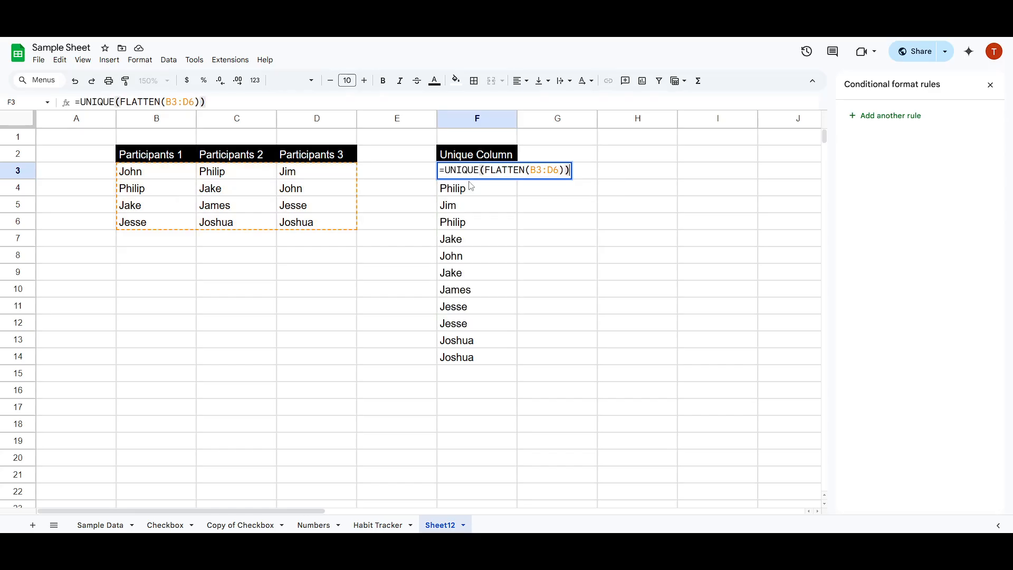
left_click_drag(486, 170, 565, 180)
left_click(498, 170)
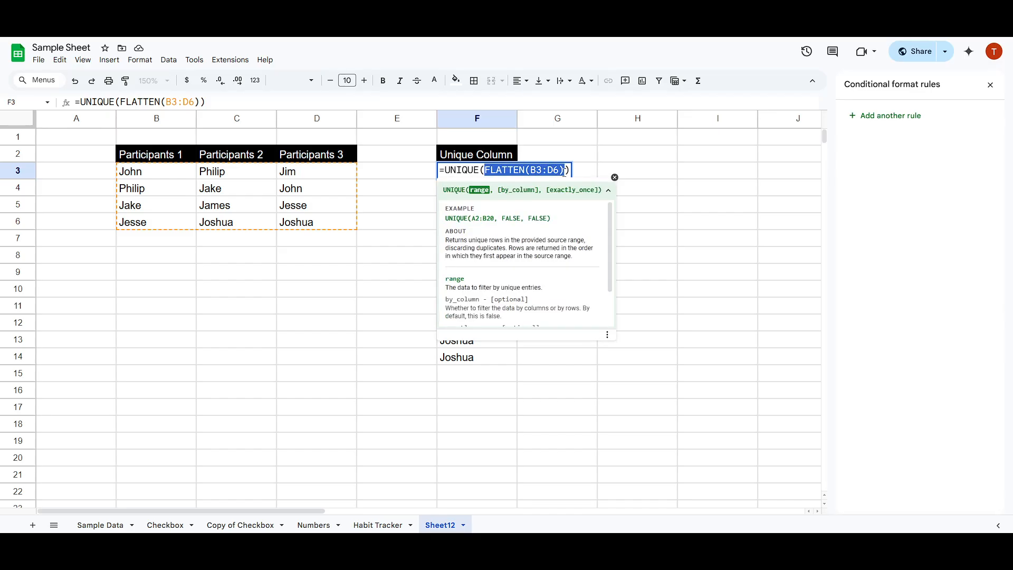
left_click(565, 170)
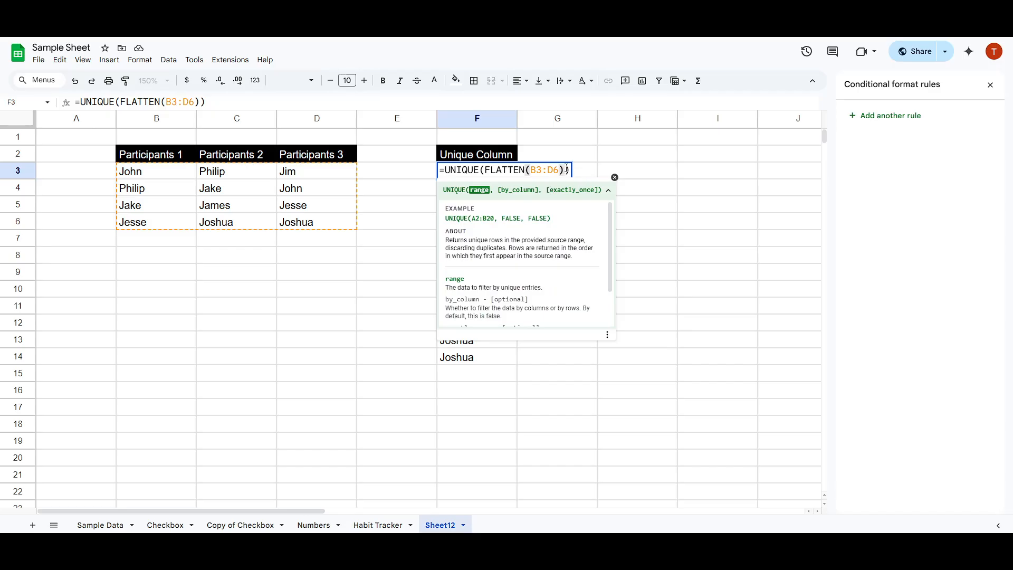
left_click(569, 170)
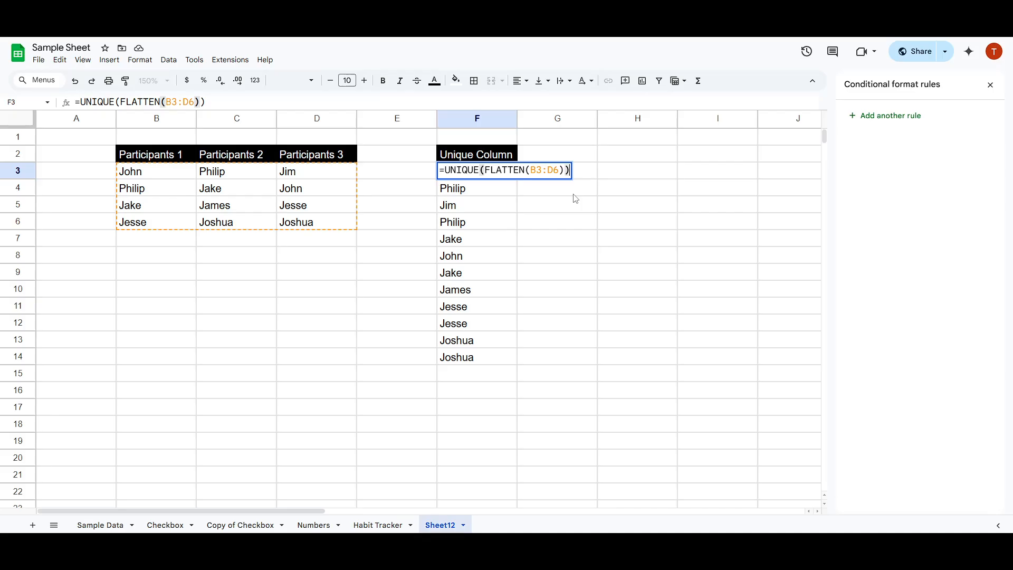
key("Return")
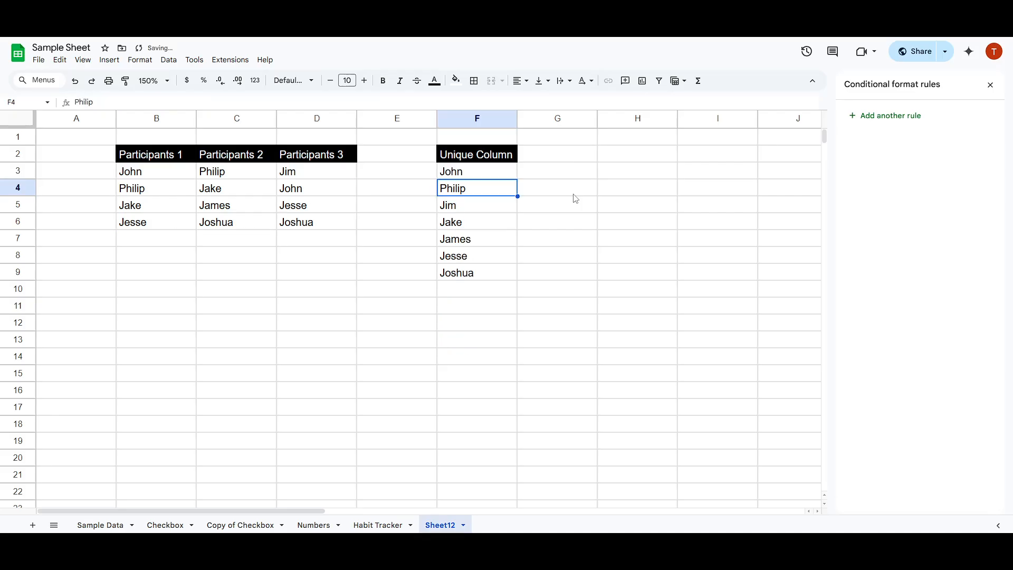
Step: Review the deduplicated names in F3:F9 under Unique Column as one block
left_click(477, 273)
left_click_drag(477, 272, 480, 174)
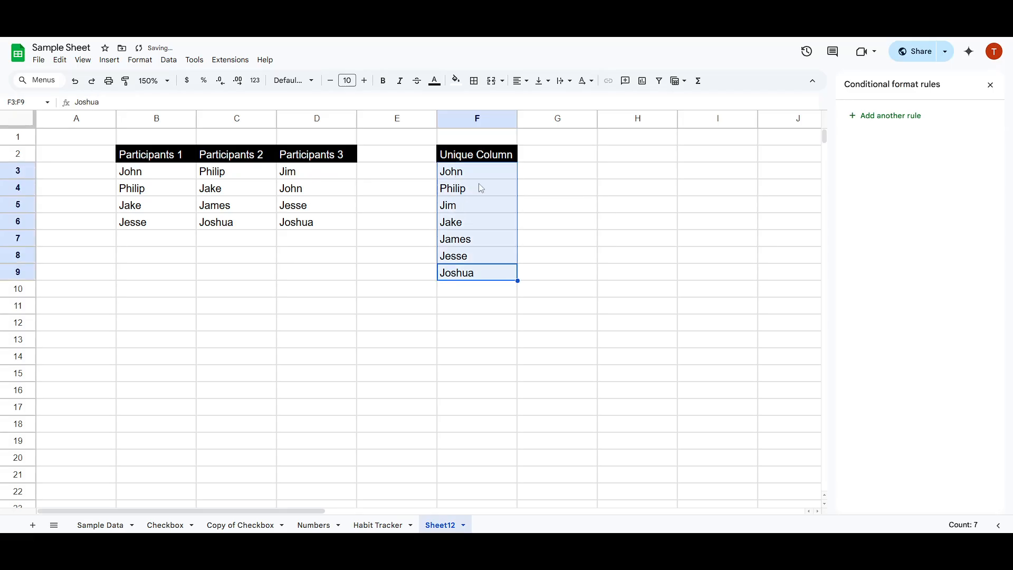
left_click(565, 208)
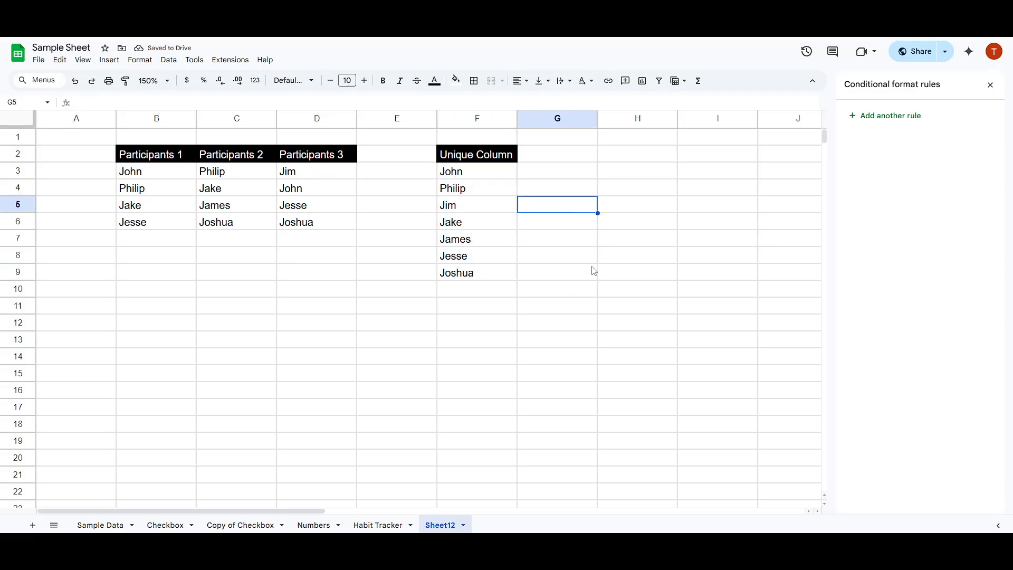